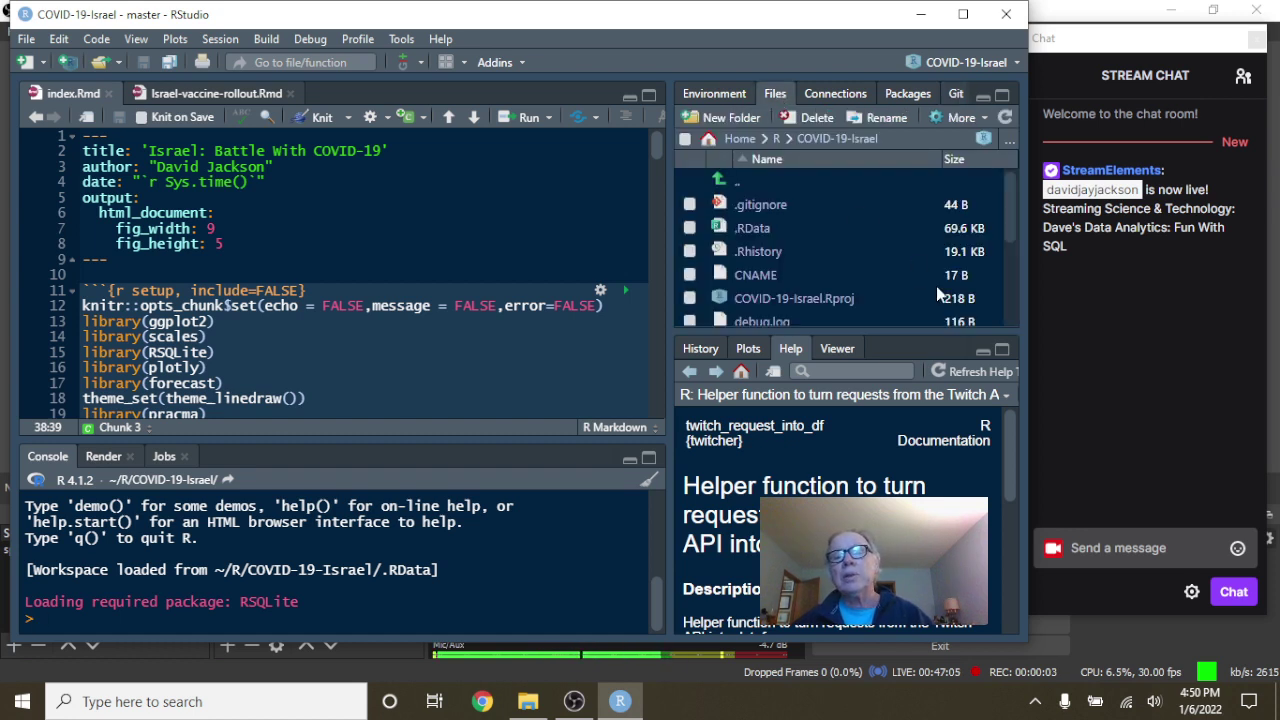
Step: Open the COVID-19-Ohio.Rproj project from the COVID-19-Ohio folder inside the R directory
click(983, 350)
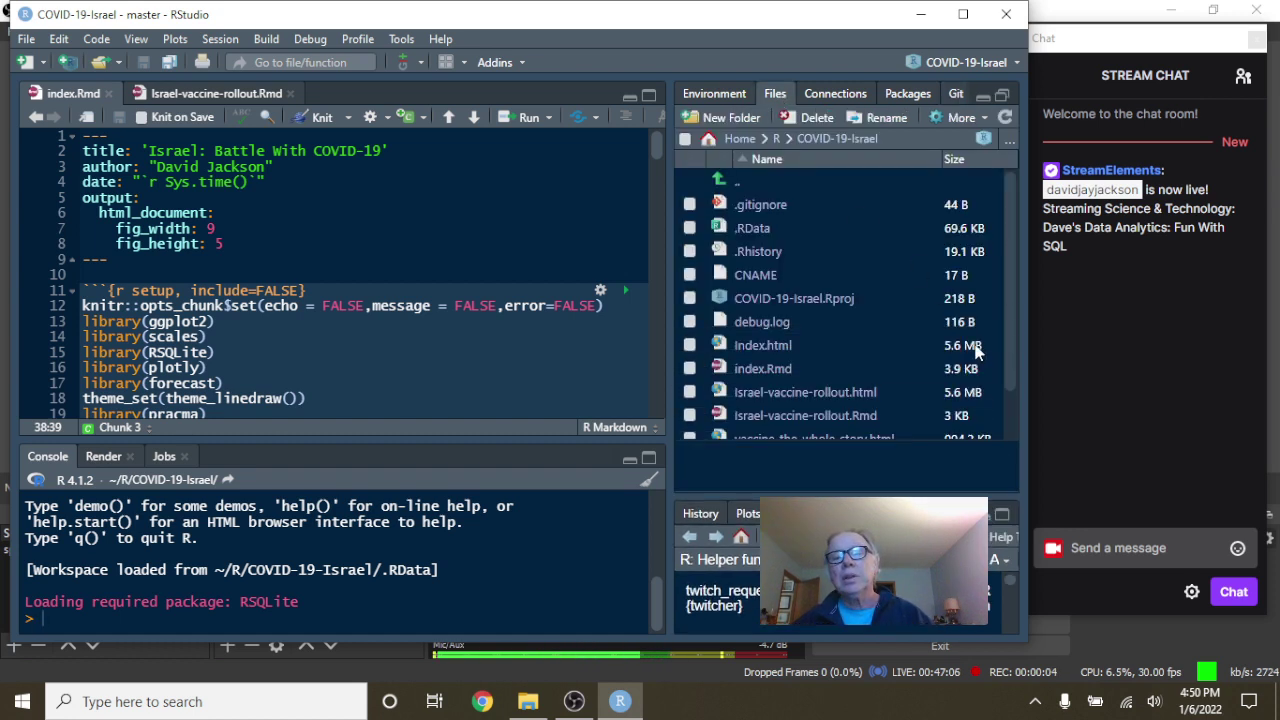
click(773, 139)
scroll(851, 302, down, 2)
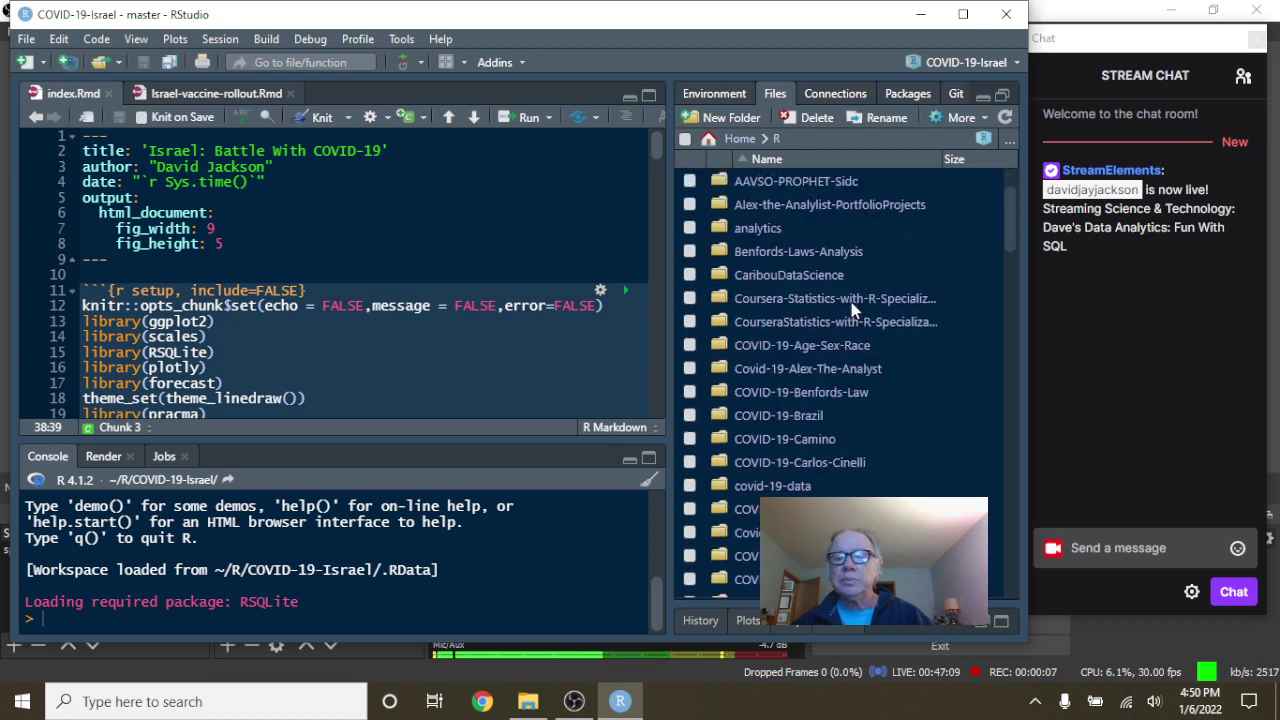
scroll(851, 302, down, 3)
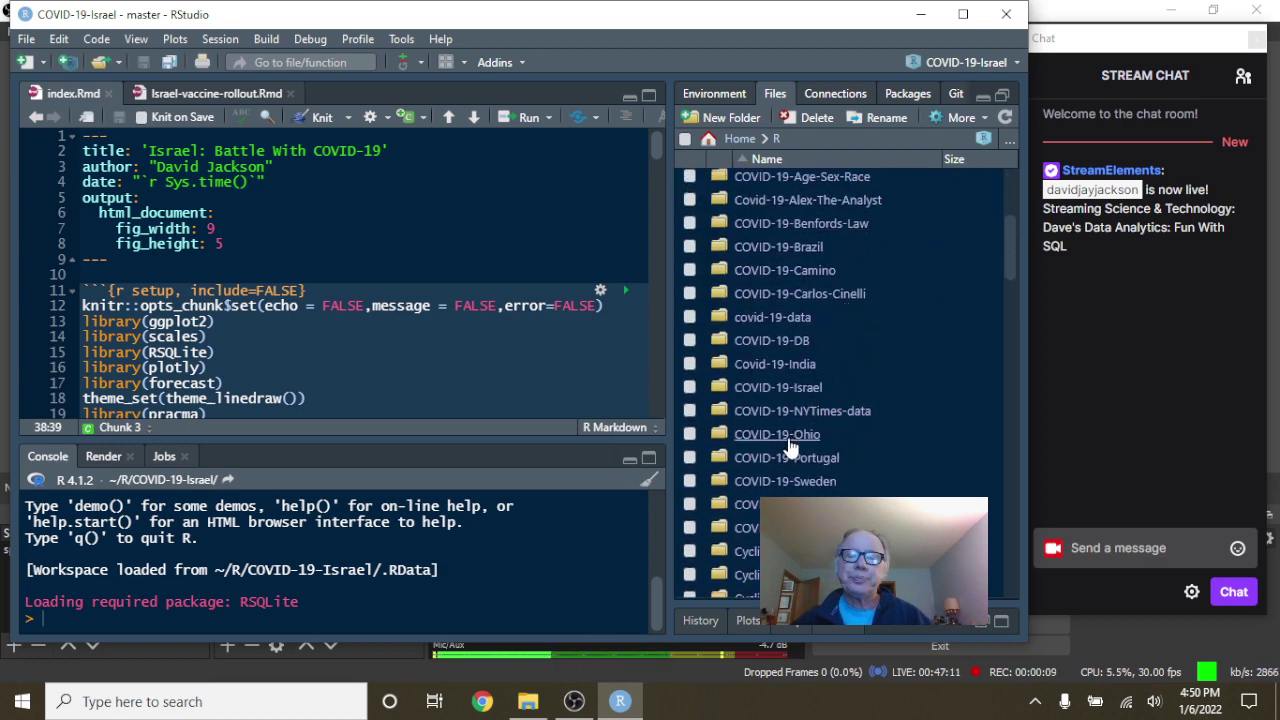
click(788, 437)
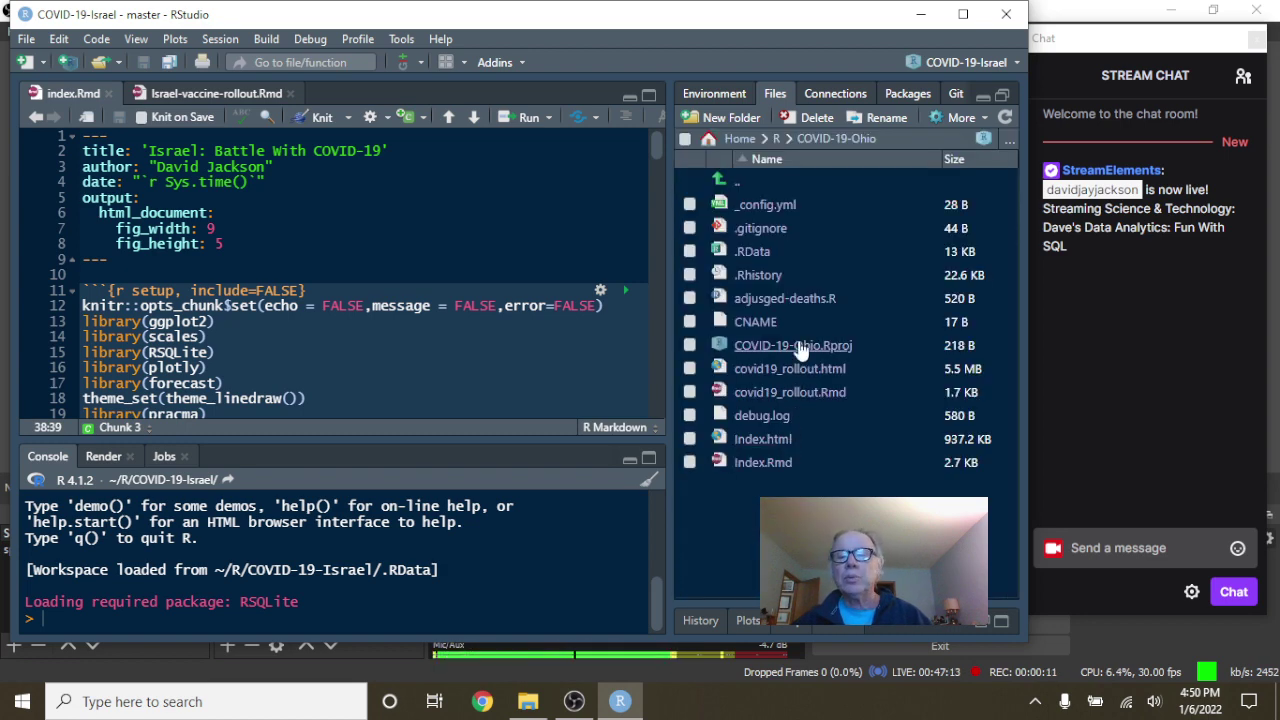
click(800, 345)
click(566, 358)
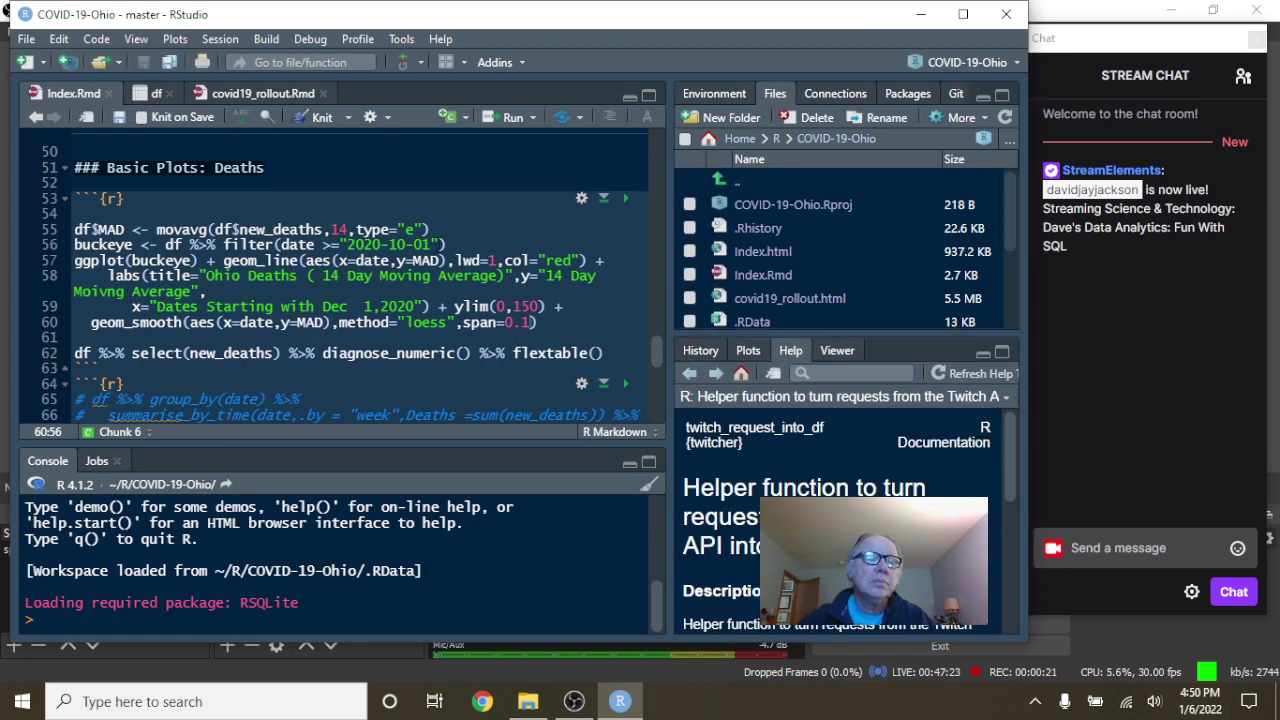
Step: Review the code chunks in Index.Rmd and knit the document into its HTML report
click(533, 238)
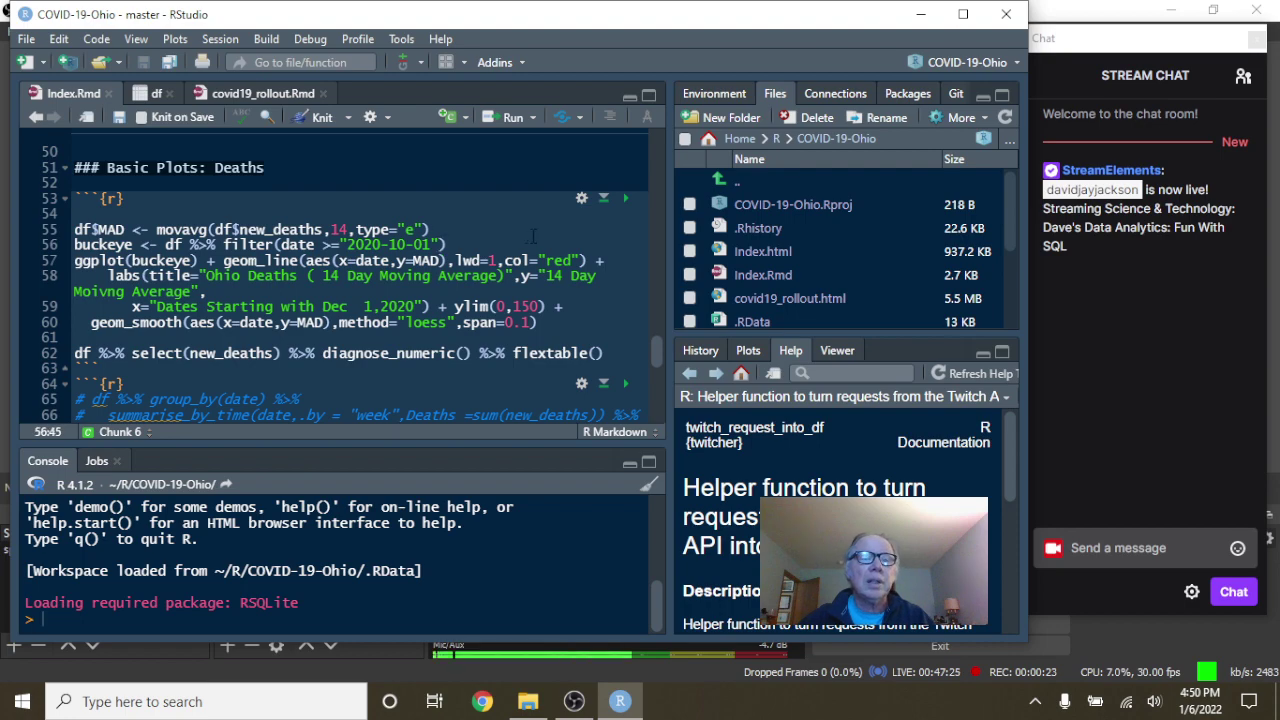
scroll(535, 230, up, 10)
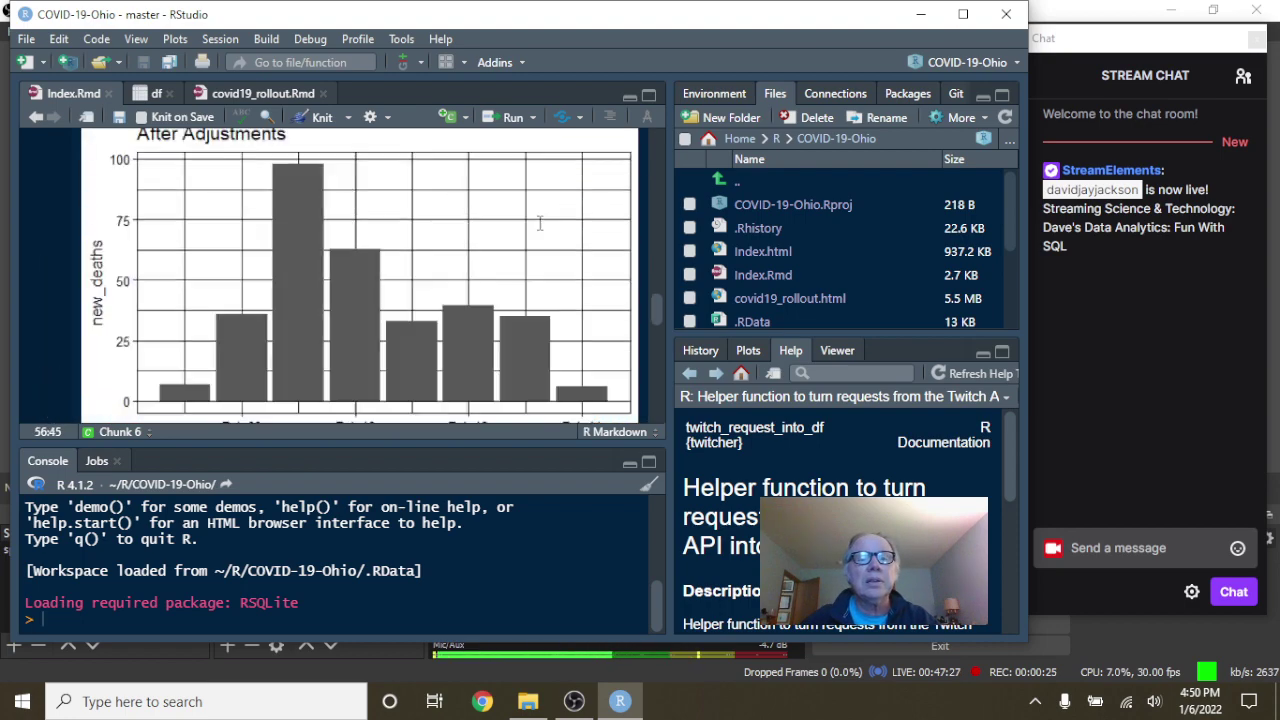
scroll(539, 222, up, 5)
scroll(539, 222, down, 6)
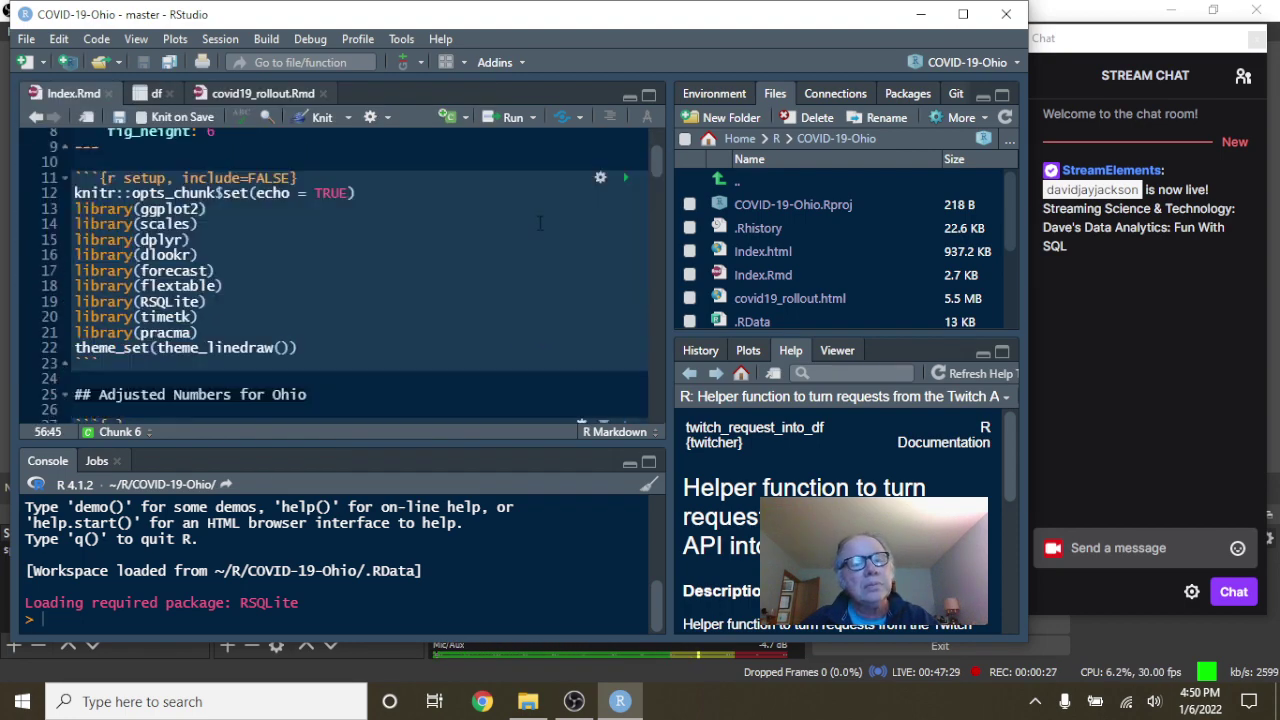
scroll(539, 224, down, 2)
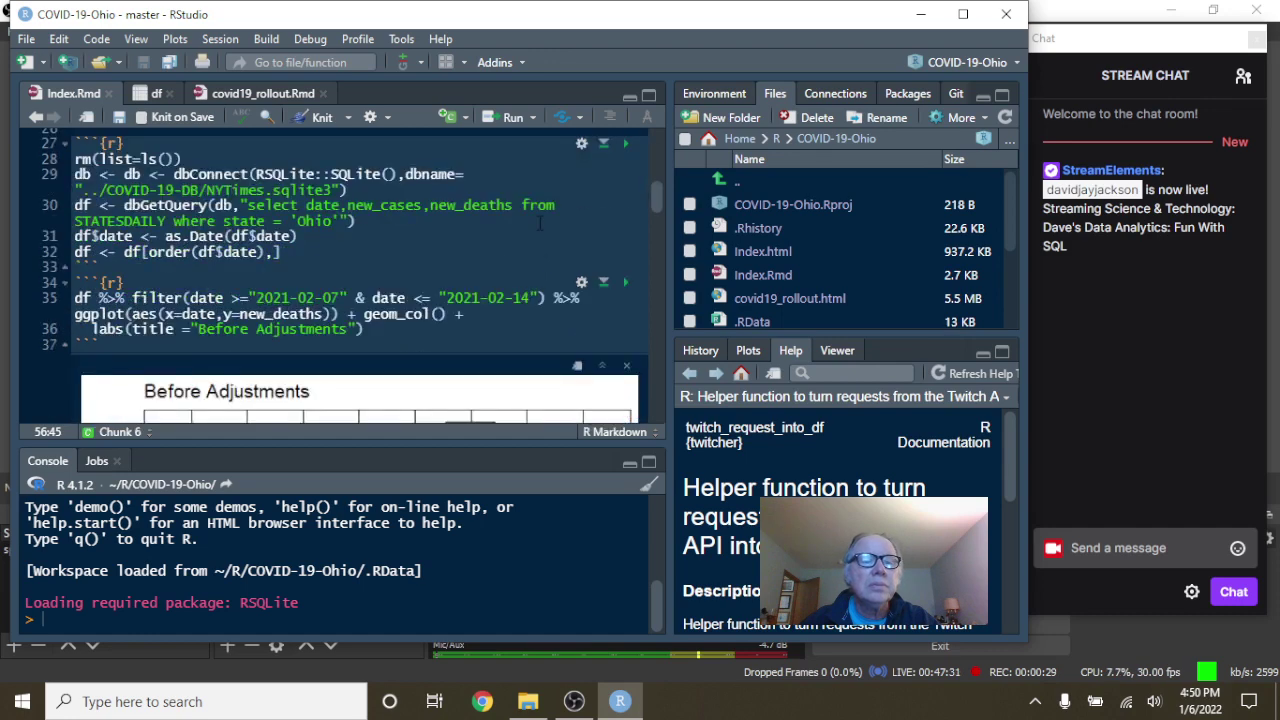
scroll(539, 222, down, 5)
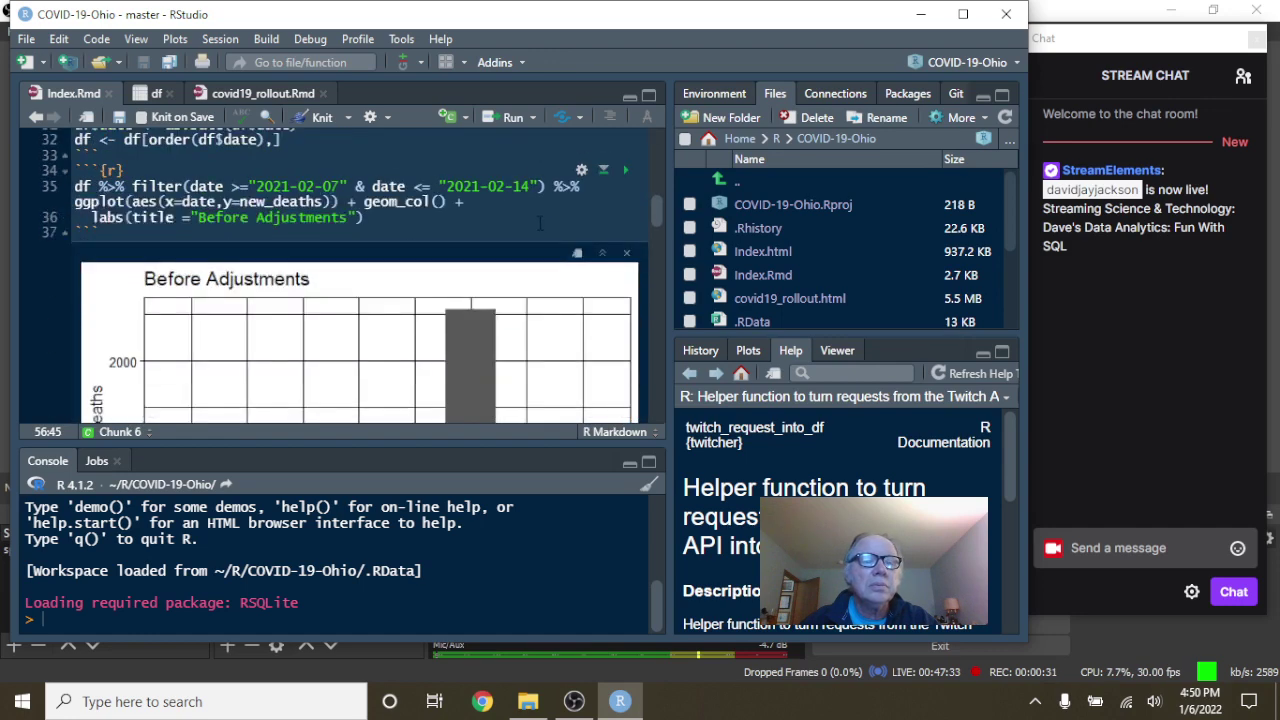
scroll(539, 222, down, 3)
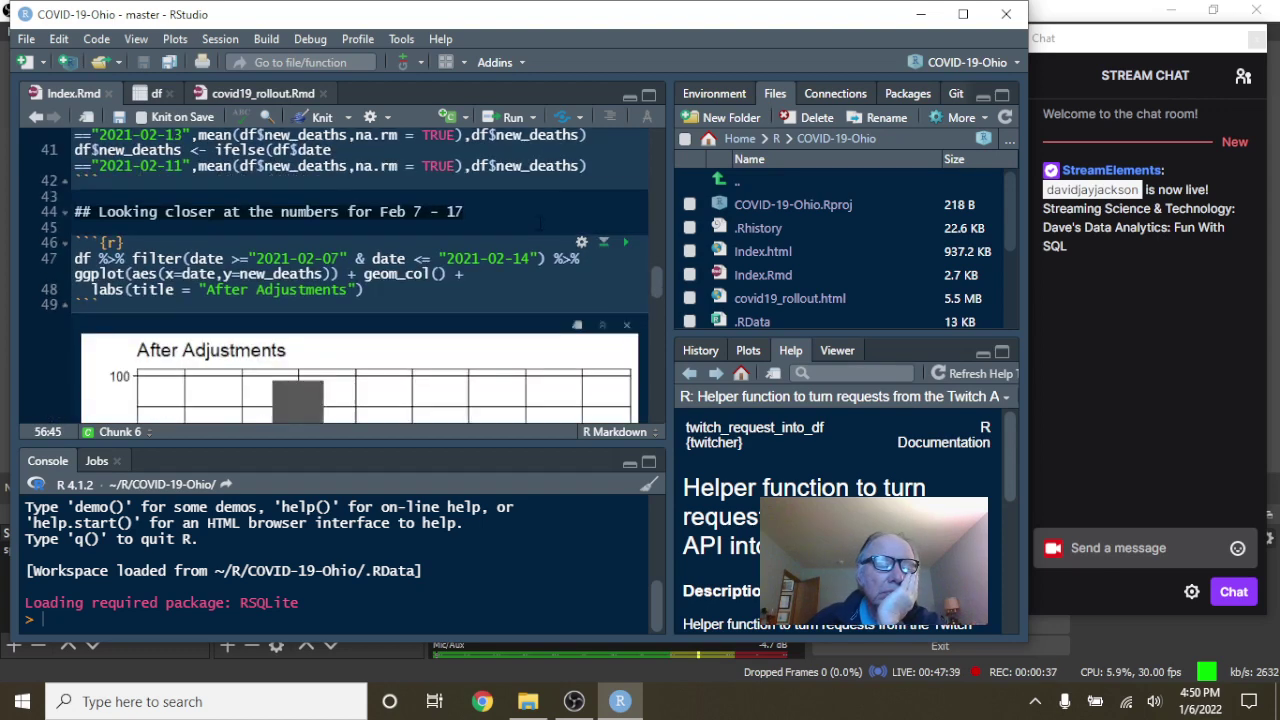
click(324, 124)
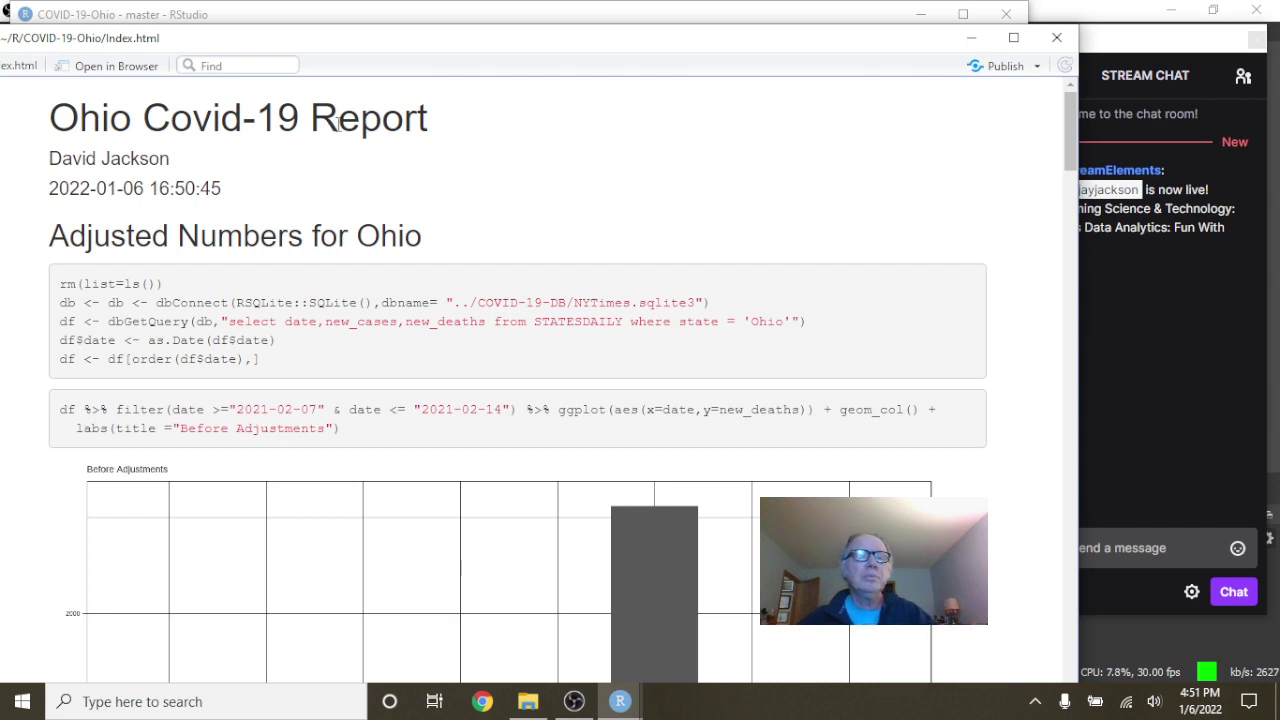
Step: Narrow the report preview window and examine the new-deaths charts before and after adjustments
scroll(449, 218, down, 3)
scroll(449, 218, down, 6)
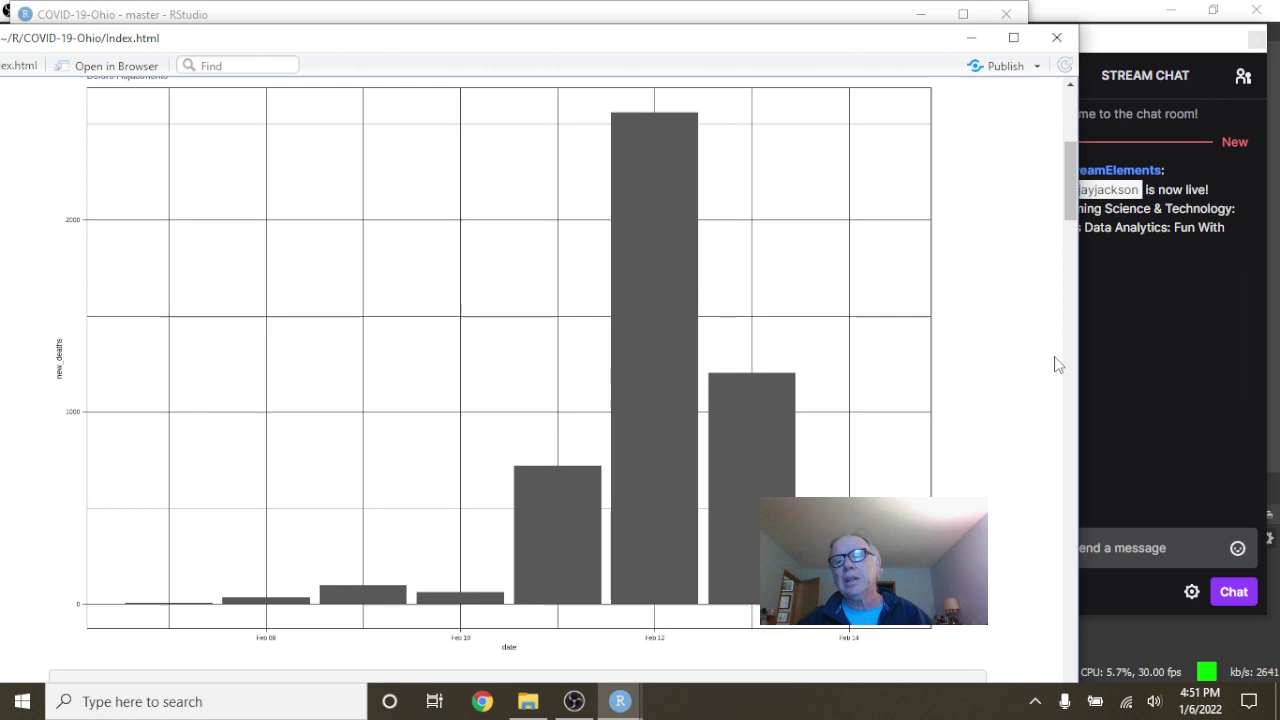
drag(1080, 370, 994, 340)
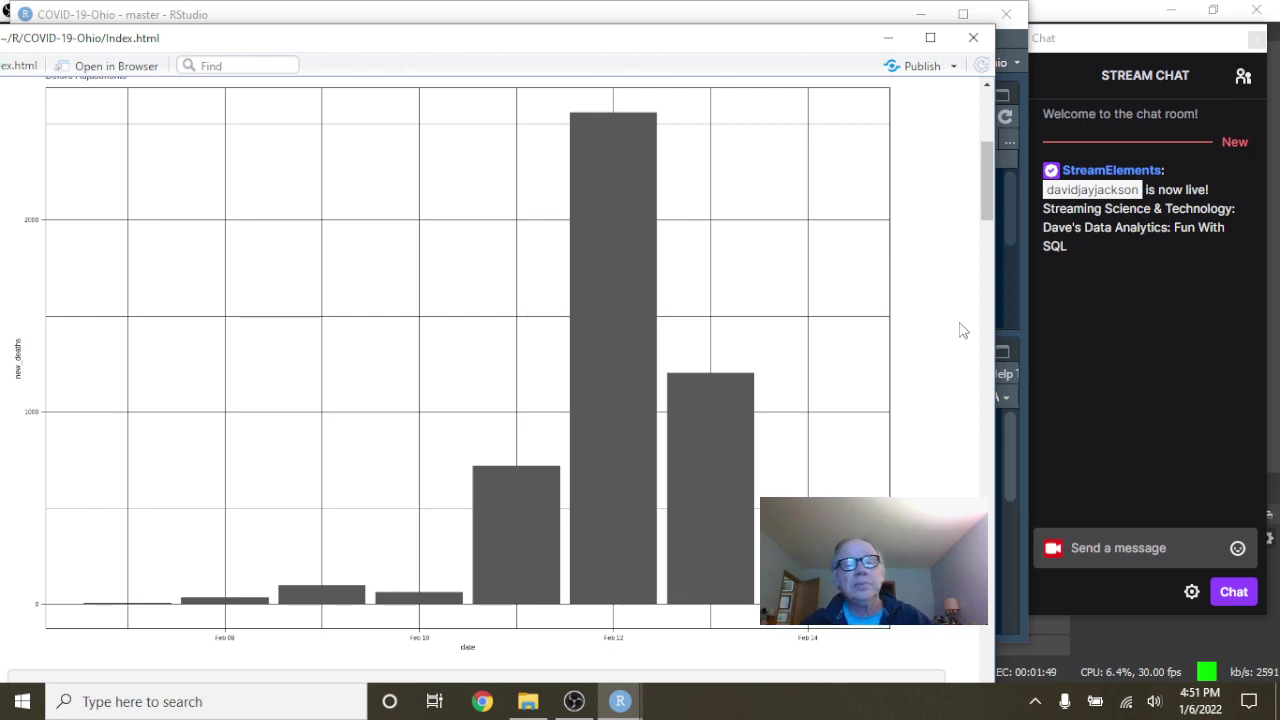
scroll(711, 300, down, 3)
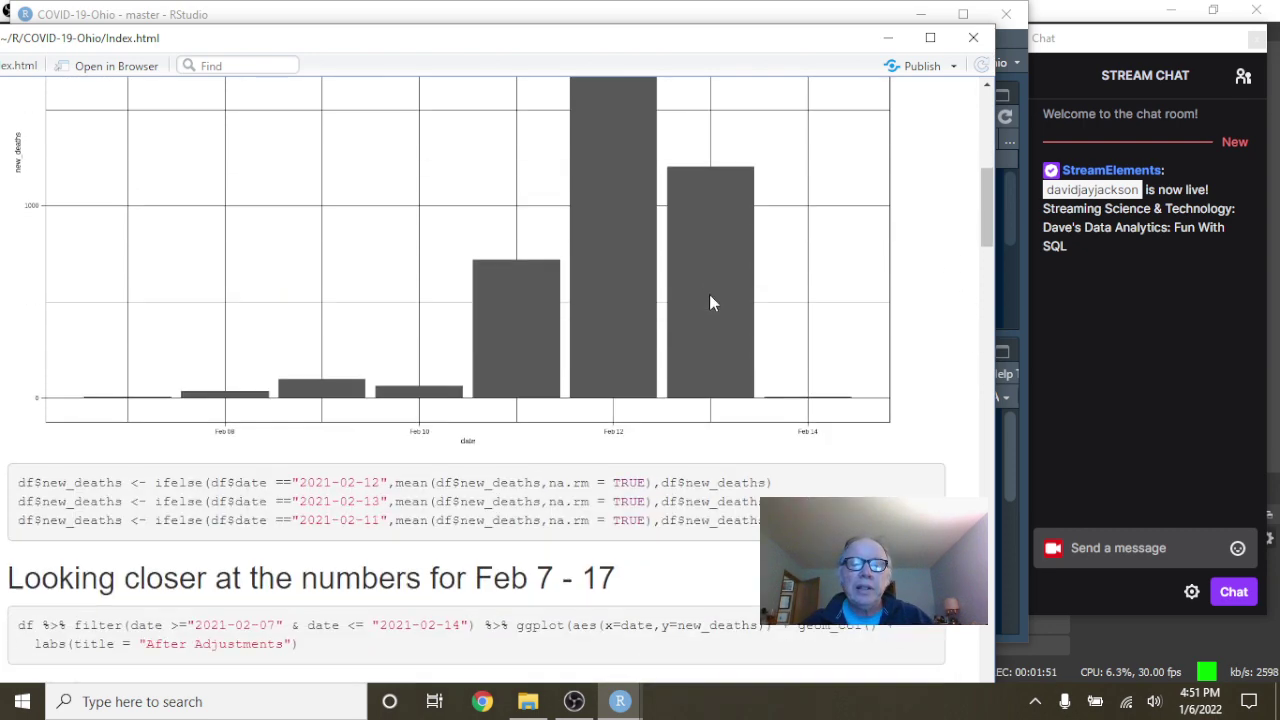
scroll(711, 300, down, 9)
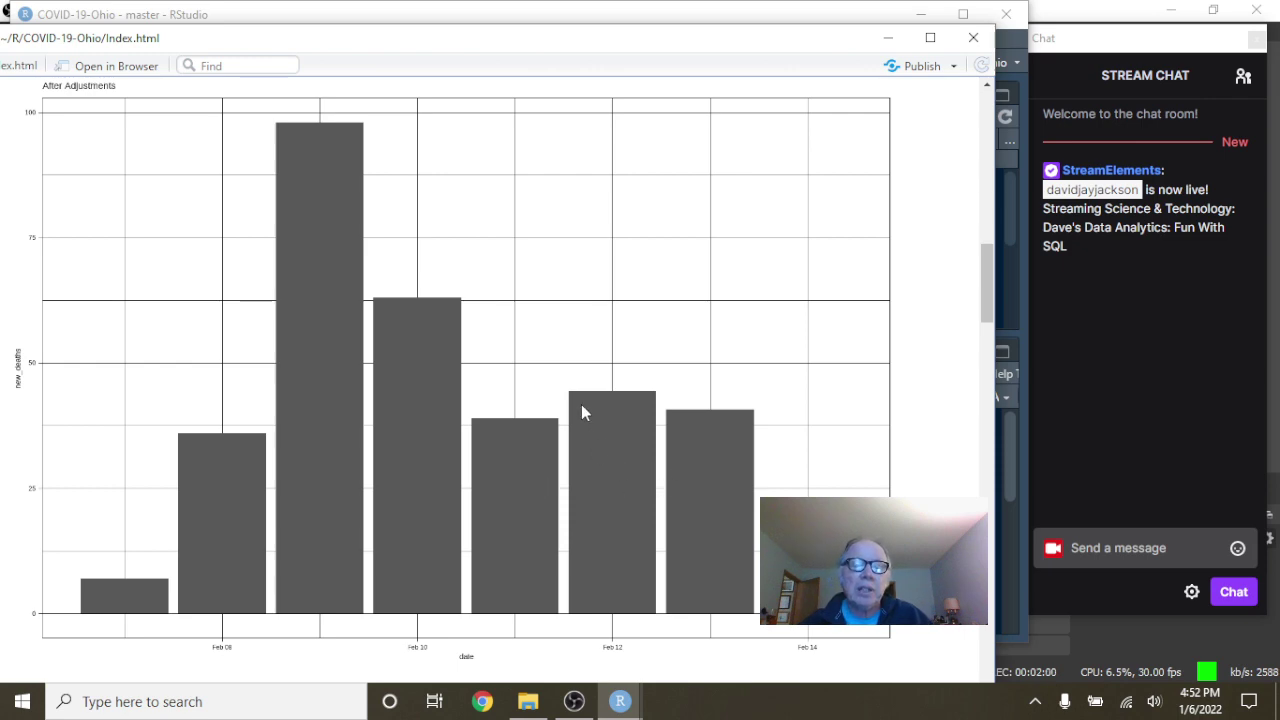
Step: Examine the Ohio deaths moving-average plot, numeric summary and cases plot in the report, and close the preview
scroll(583, 412, down, 6)
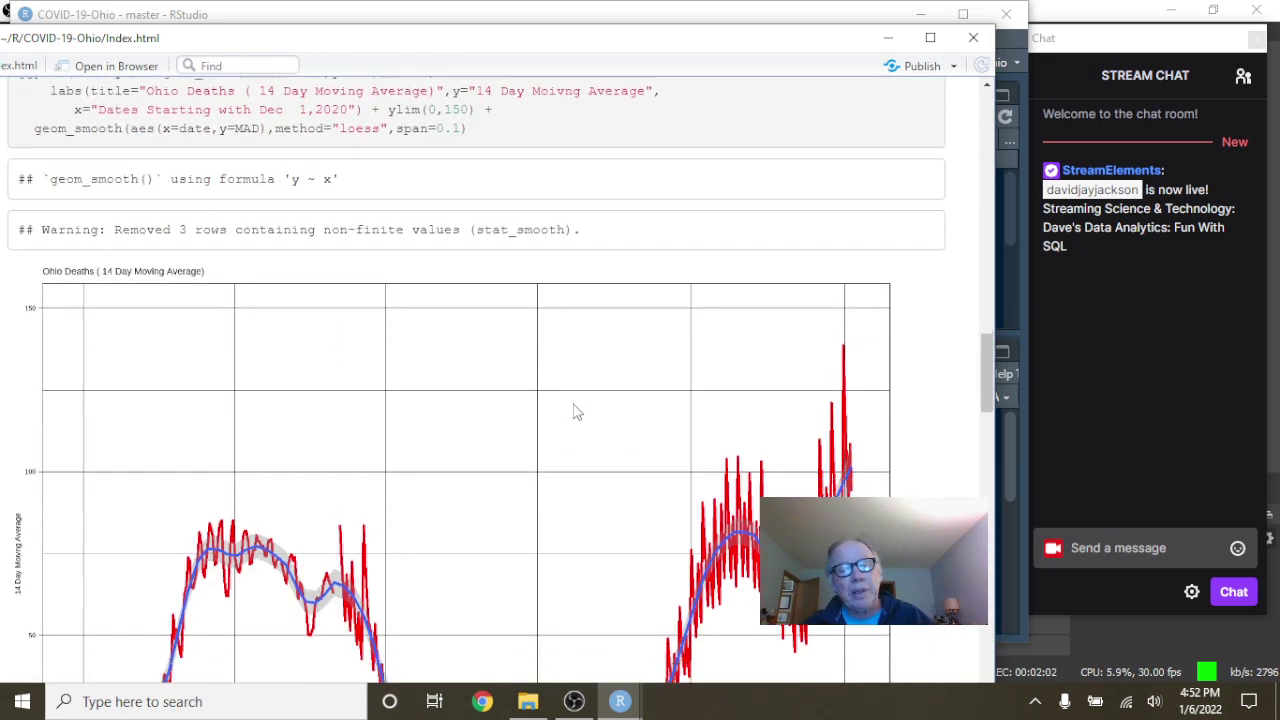
scroll(577, 410, down, 2)
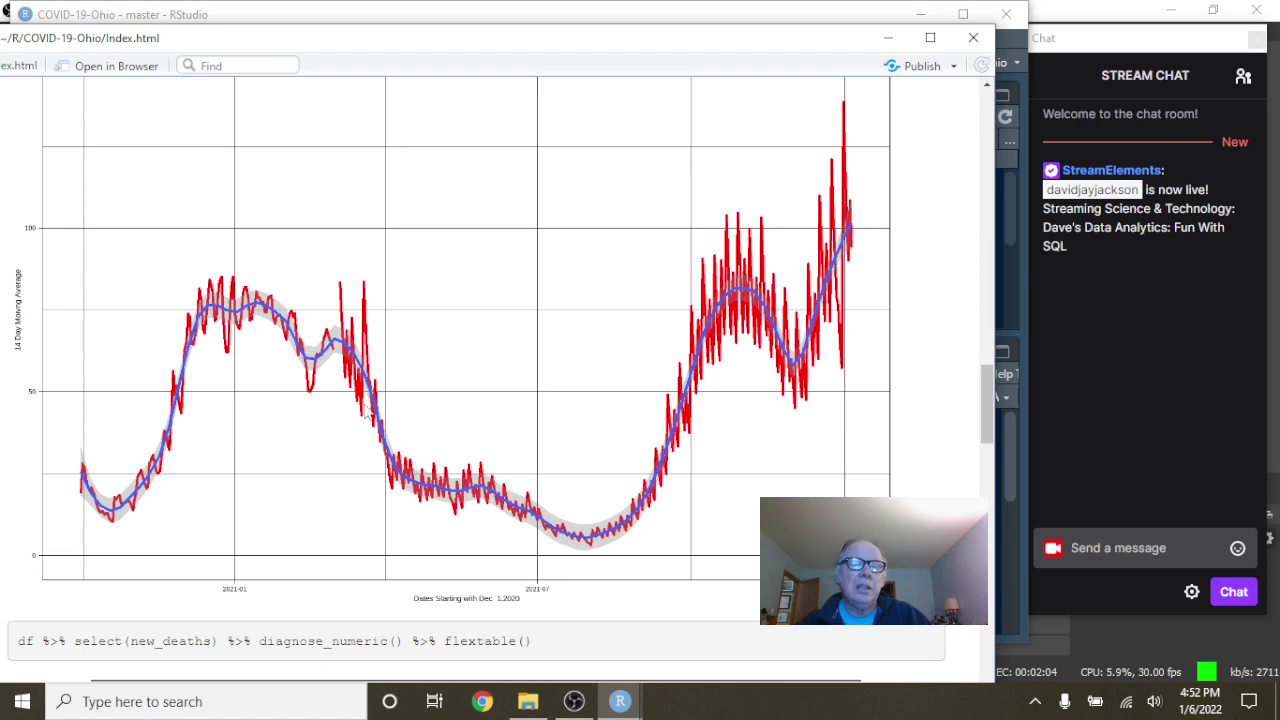
scroll(503, 430, up, 1)
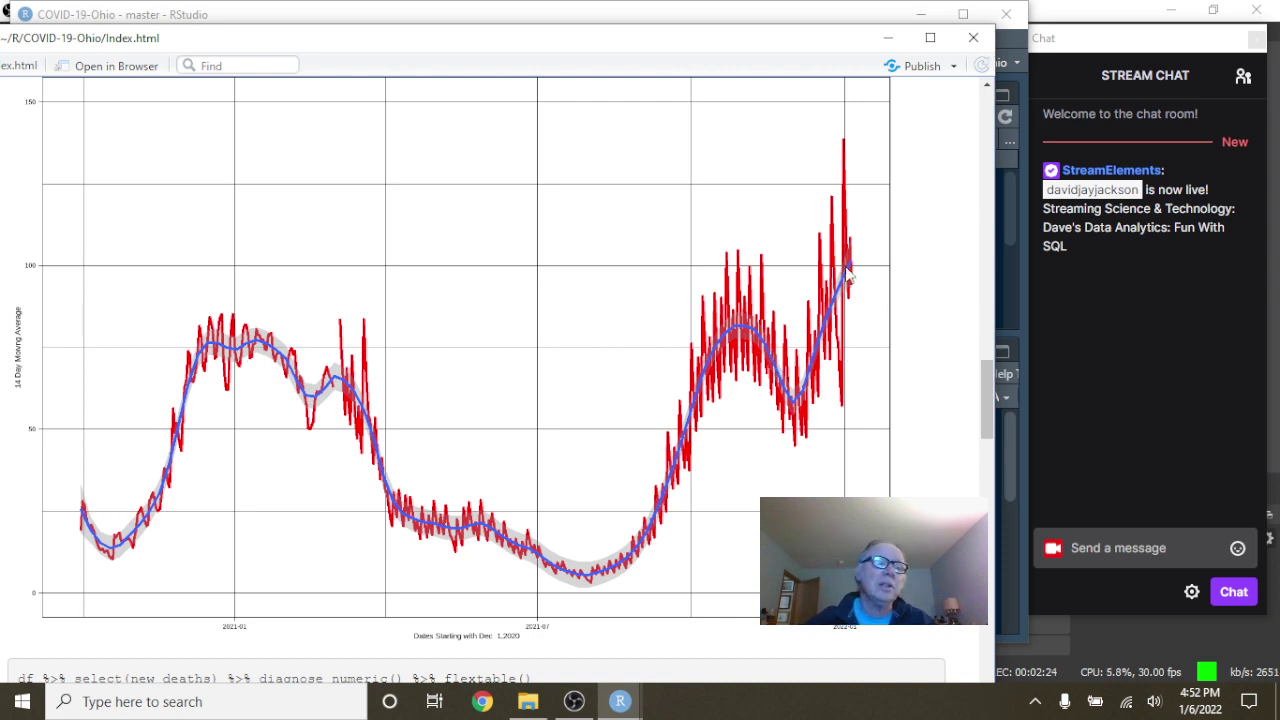
scroll(848, 272, up, 1)
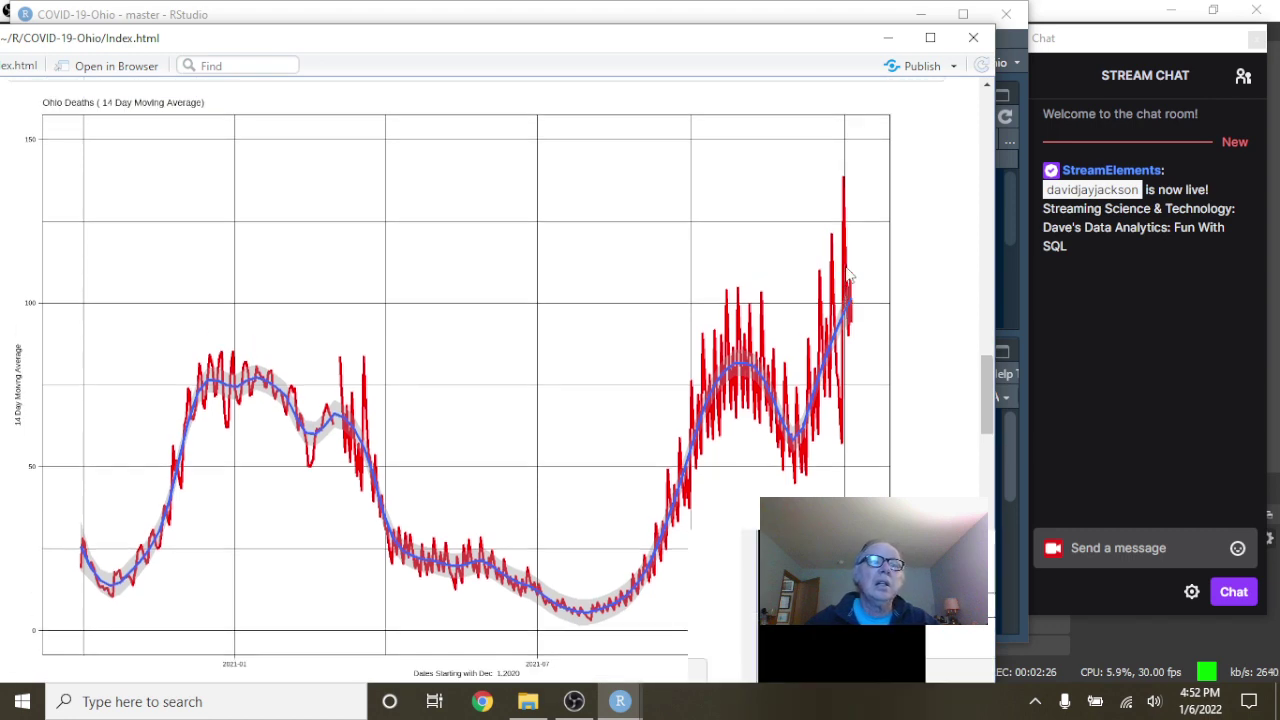
scroll(848, 275, down, 1)
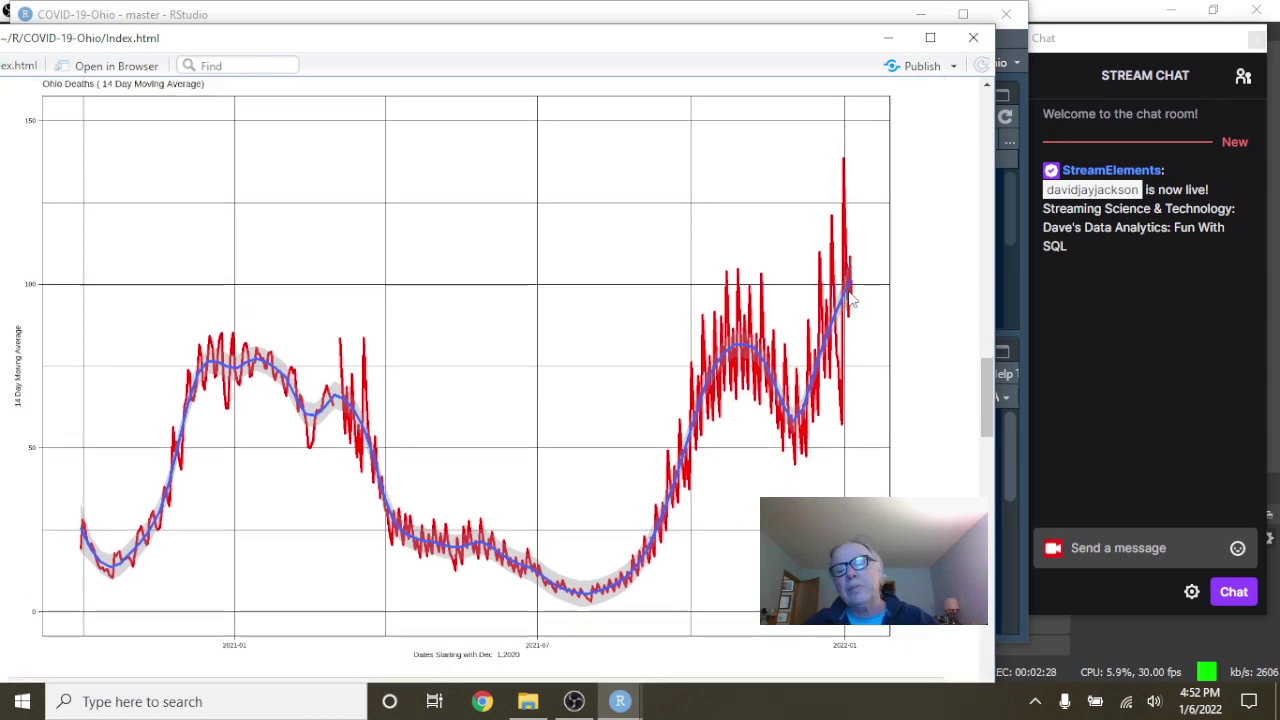
scroll(494, 334, down, 5)
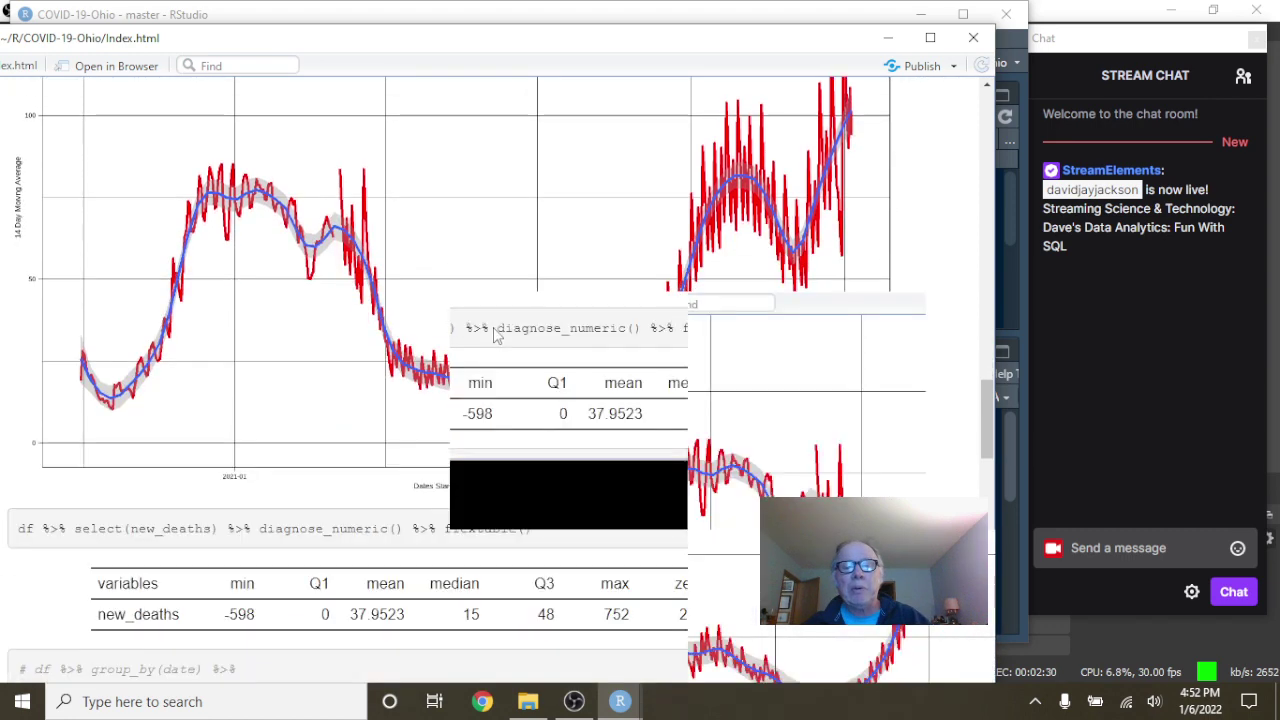
scroll(494, 334, down, 12)
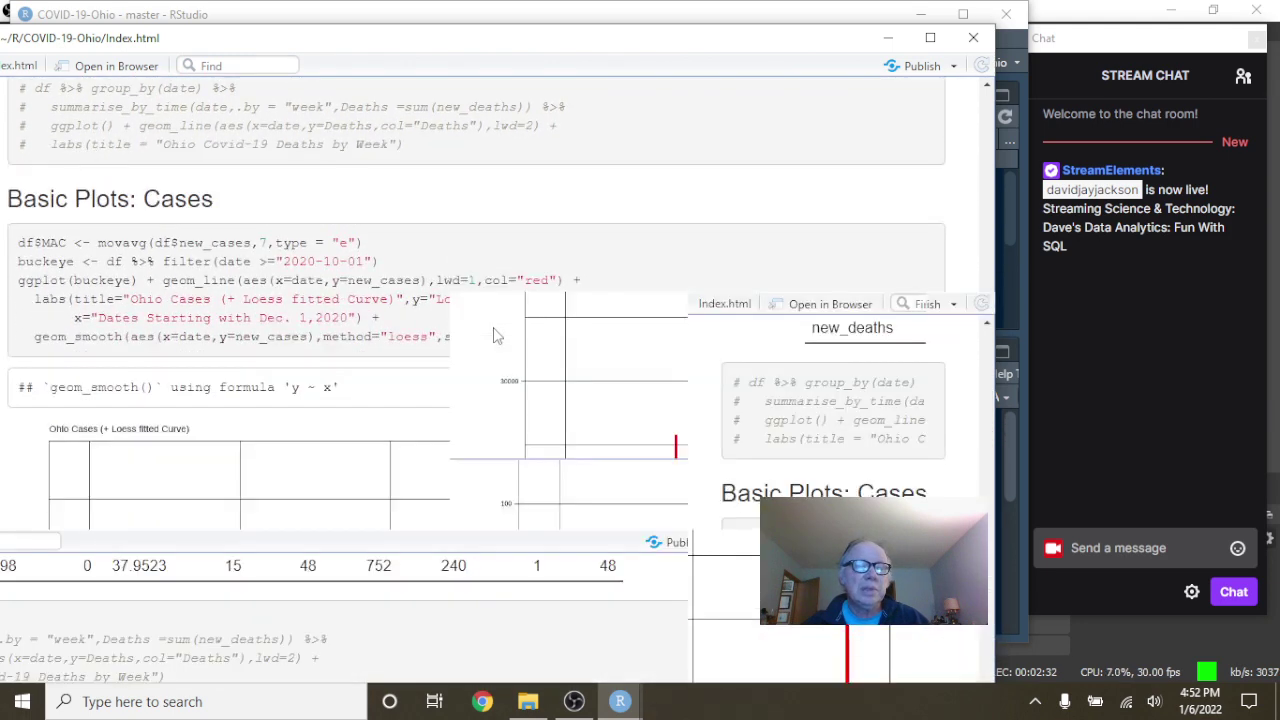
scroll(494, 334, down, 4)
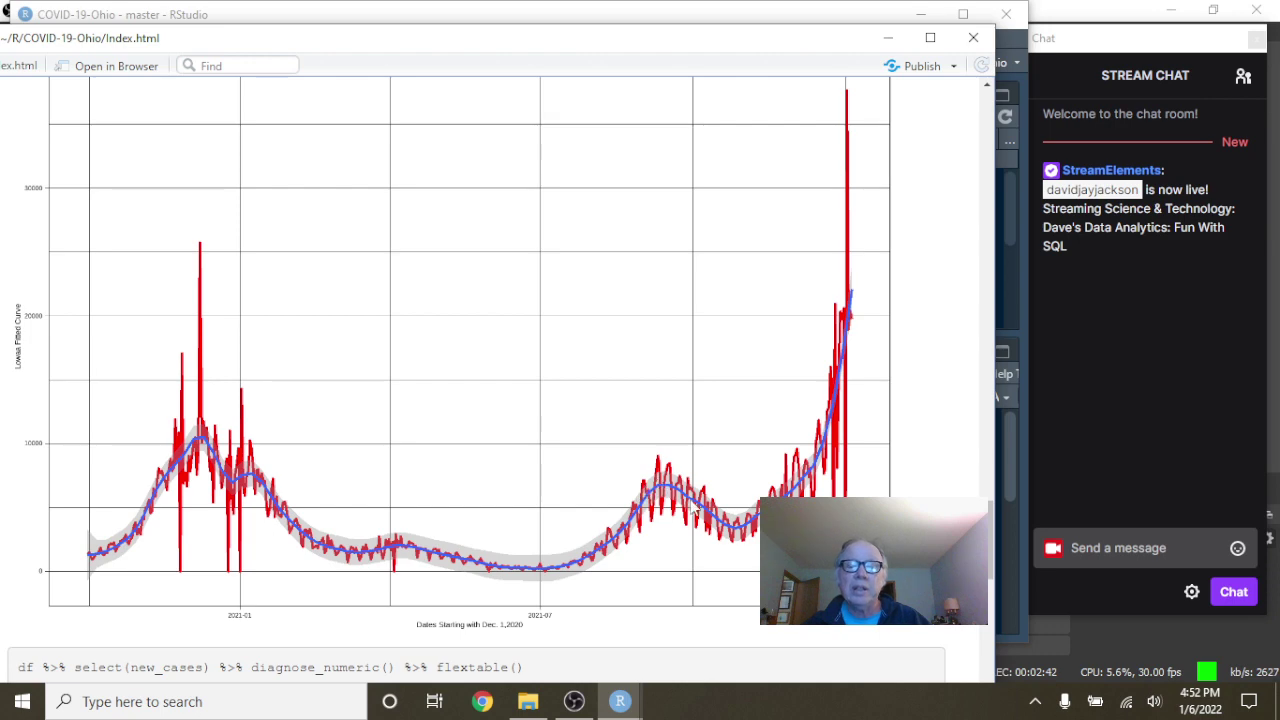
click(973, 37)
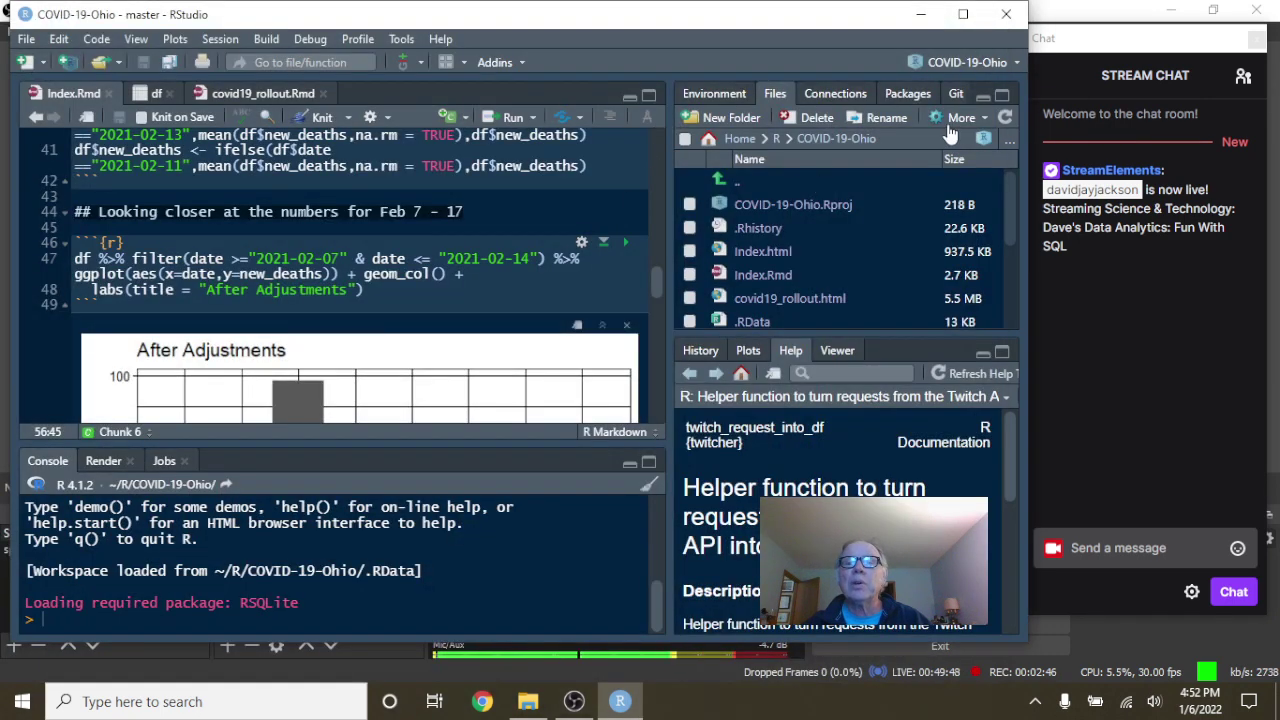
Step: Stage the modified index.html in the project's Git changes
click(955, 91)
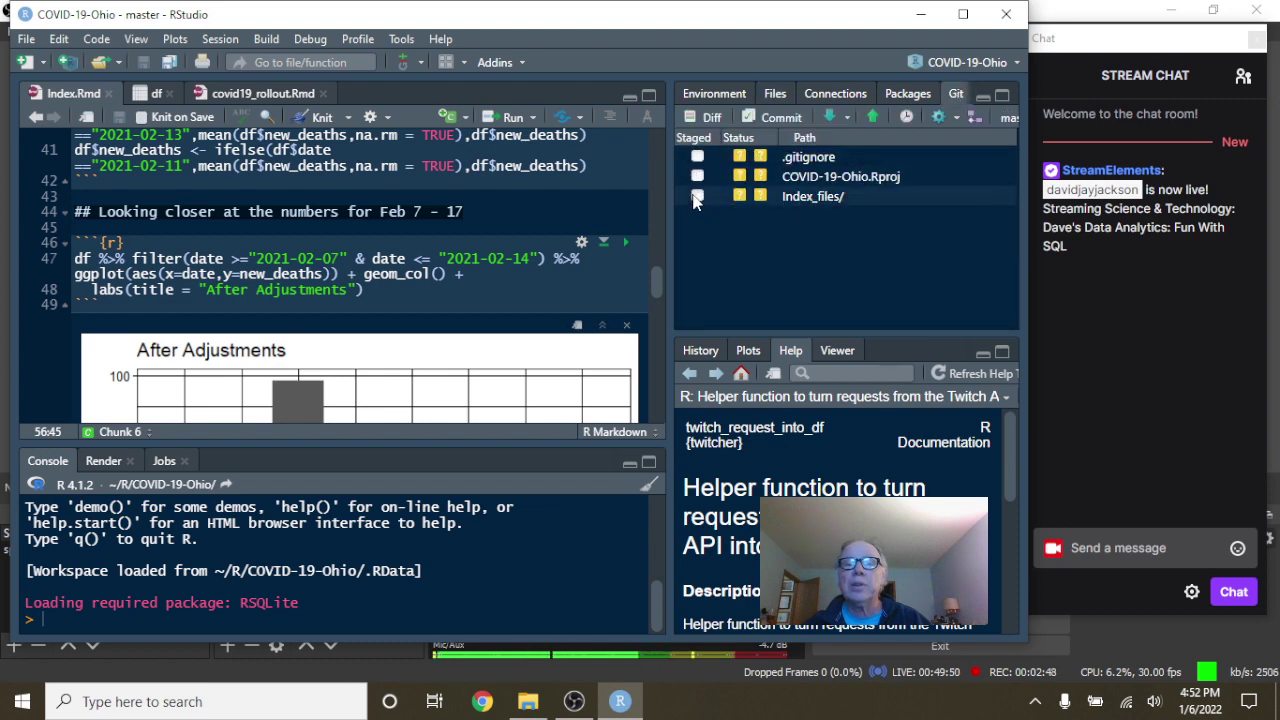
click(697, 197)
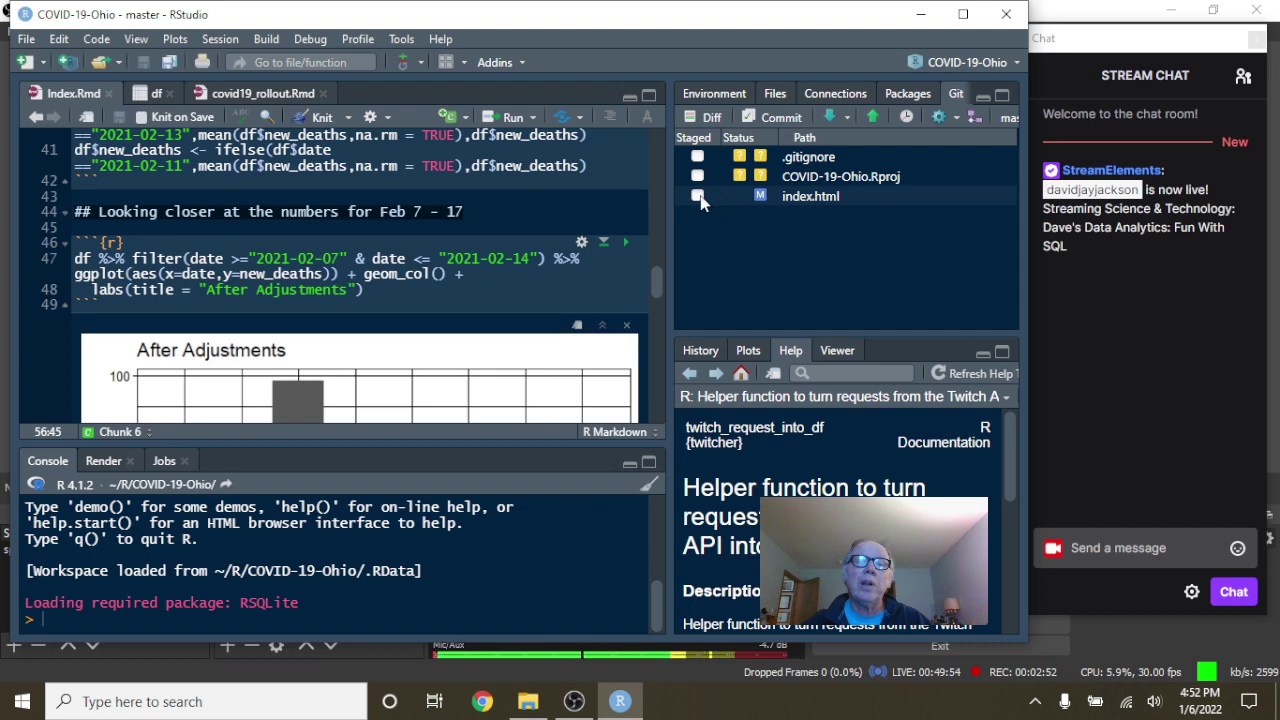
click(700, 199)
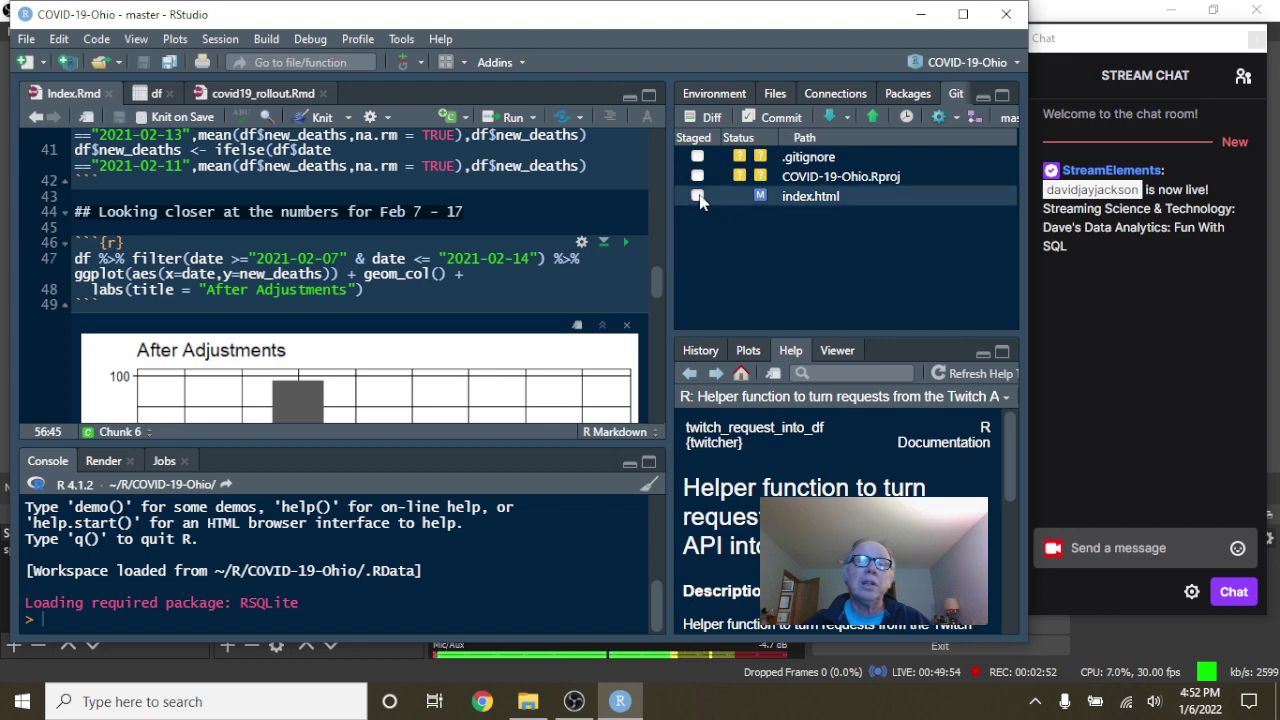
Step: Commit the staged index.html with the message "Updated 2021-01-06"
click(789, 112)
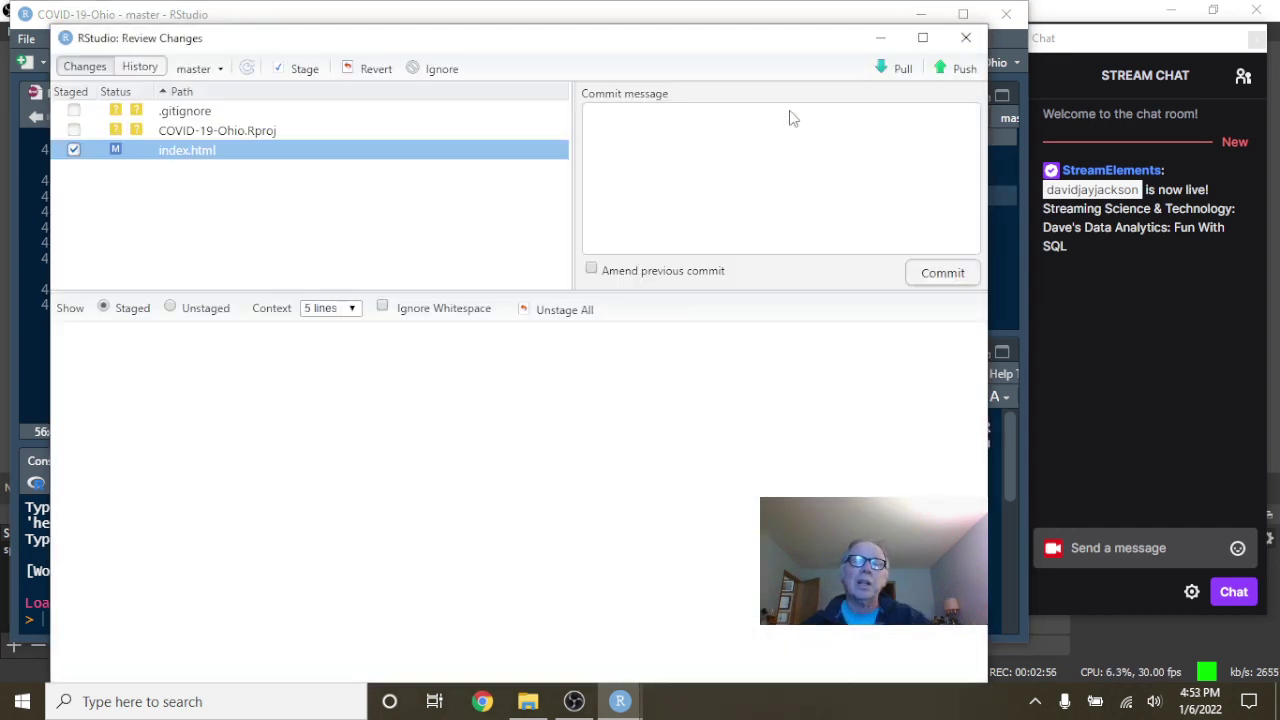
click(789, 120)
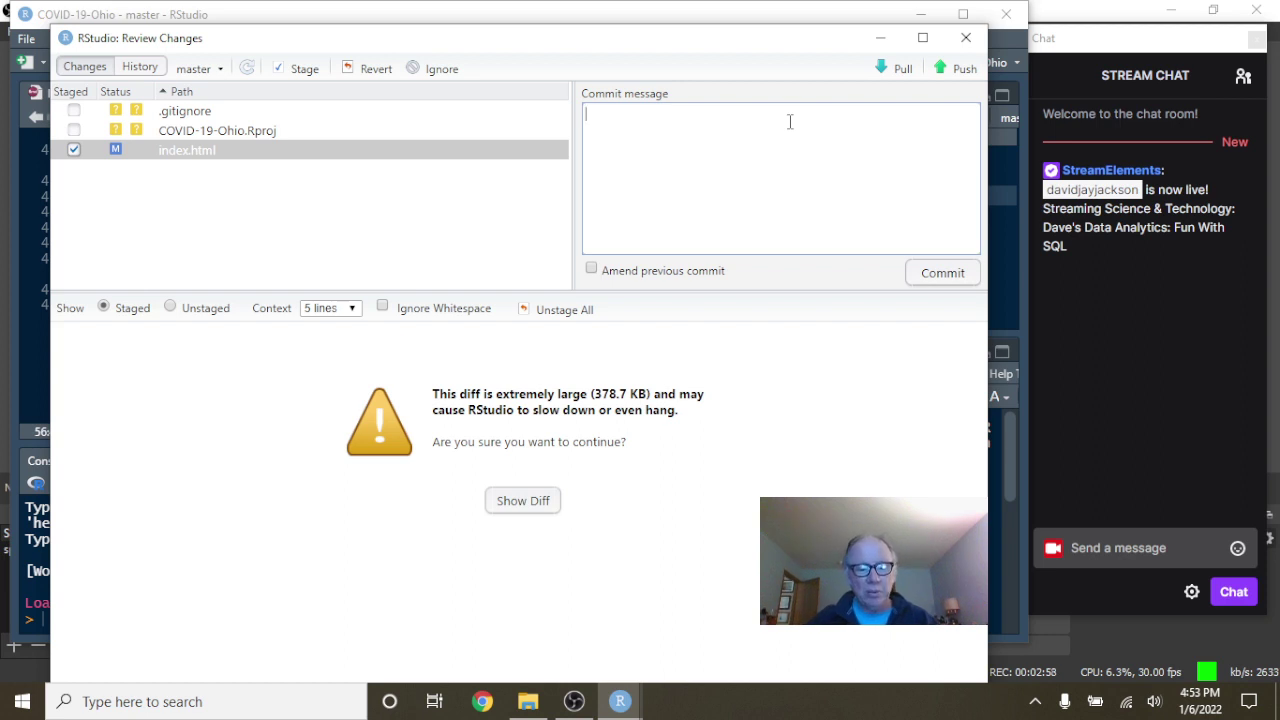
text(Update)
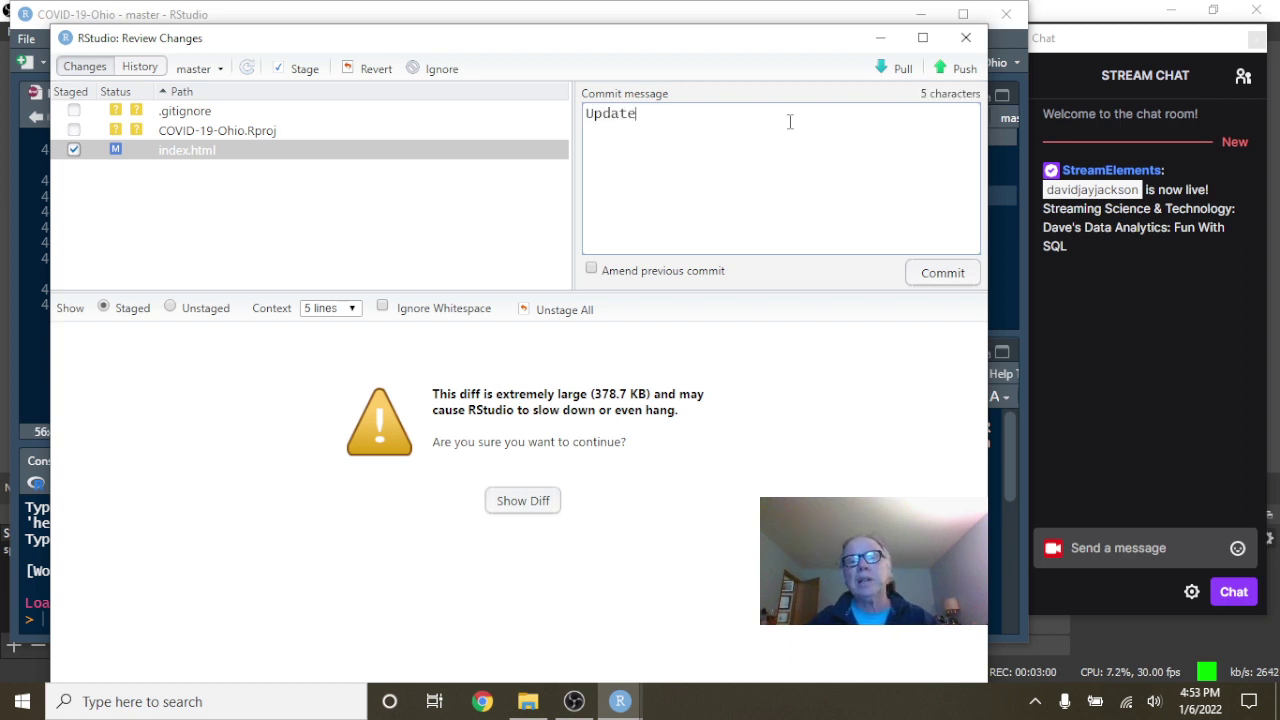
text(d 20)
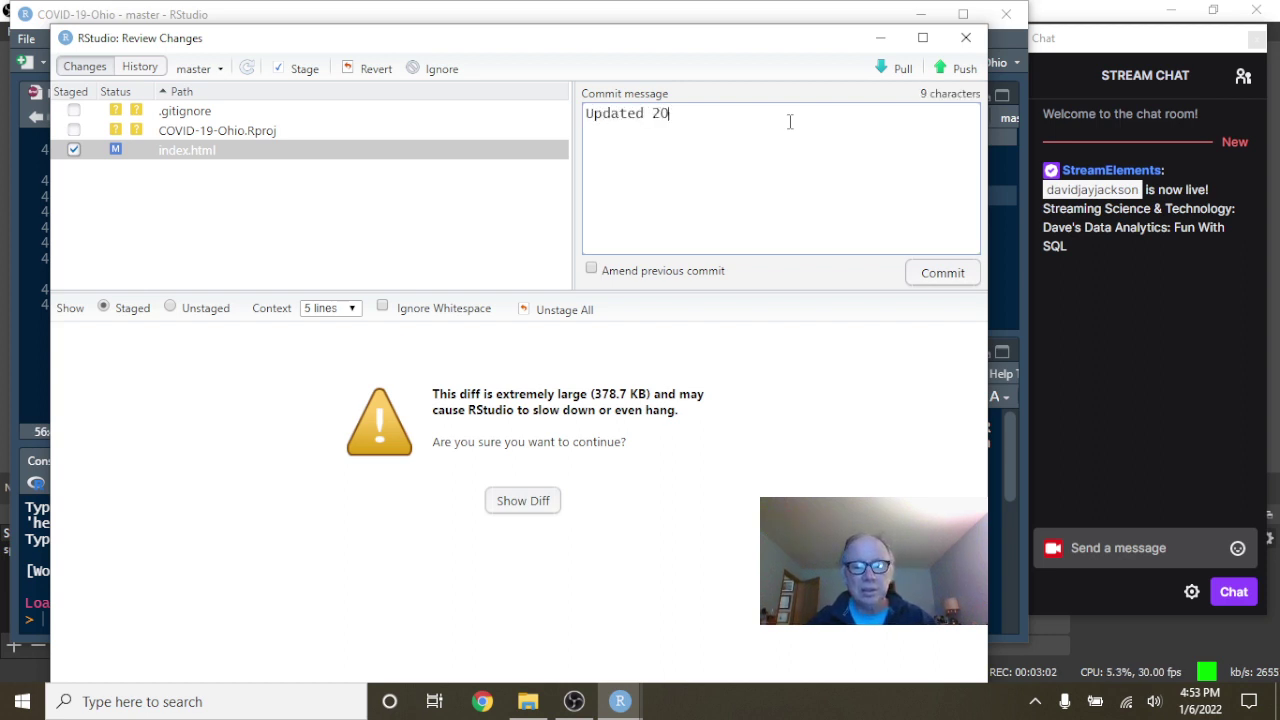
text(21-1)
key(BackSpace)
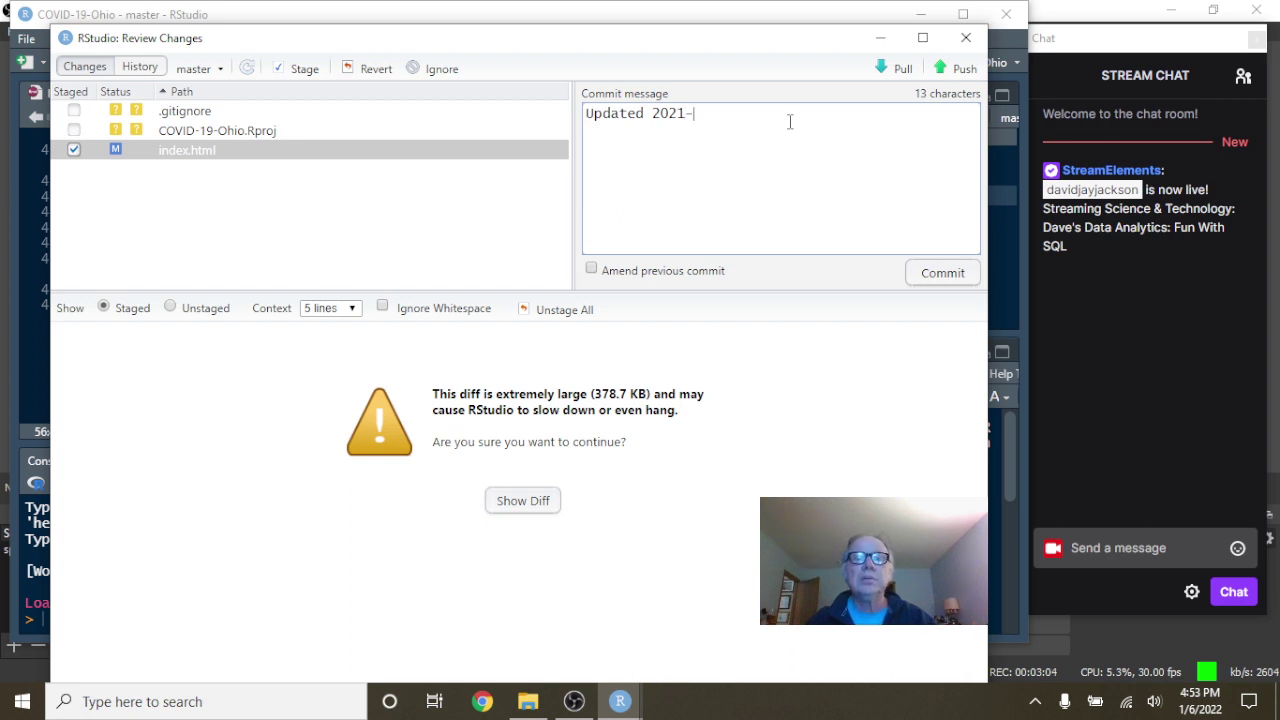
text(01-06)
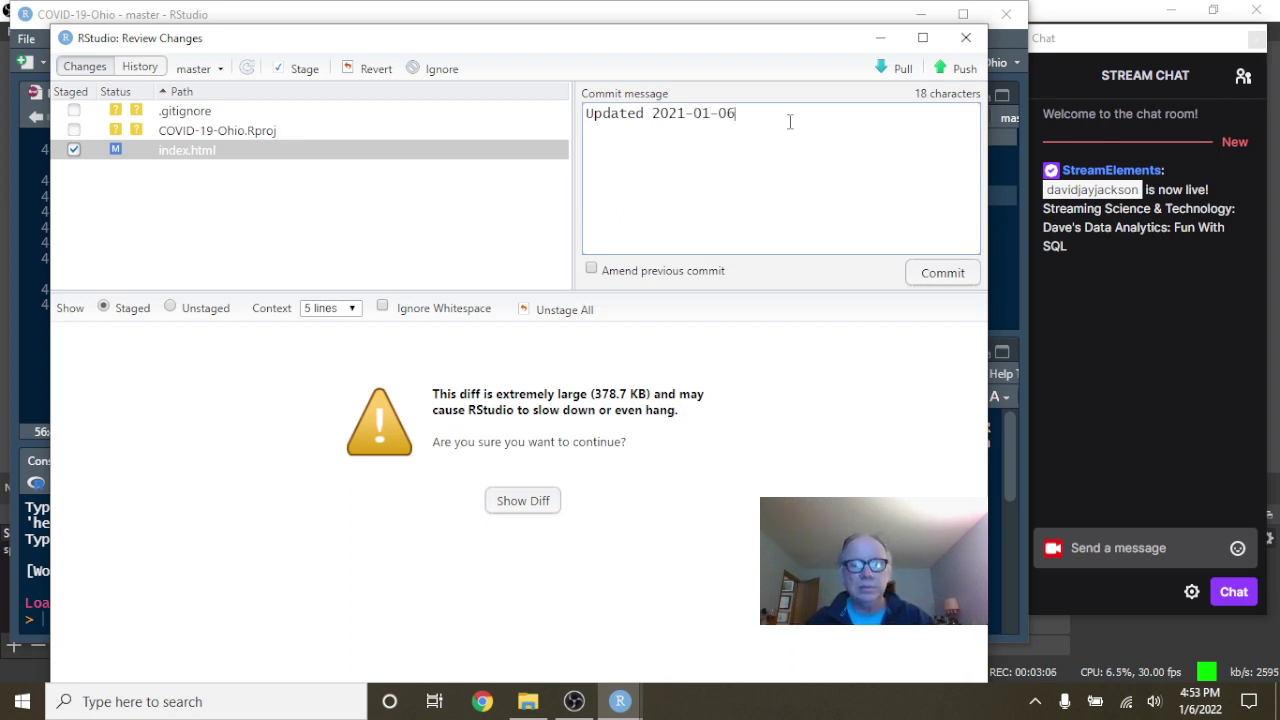
click(931, 276)
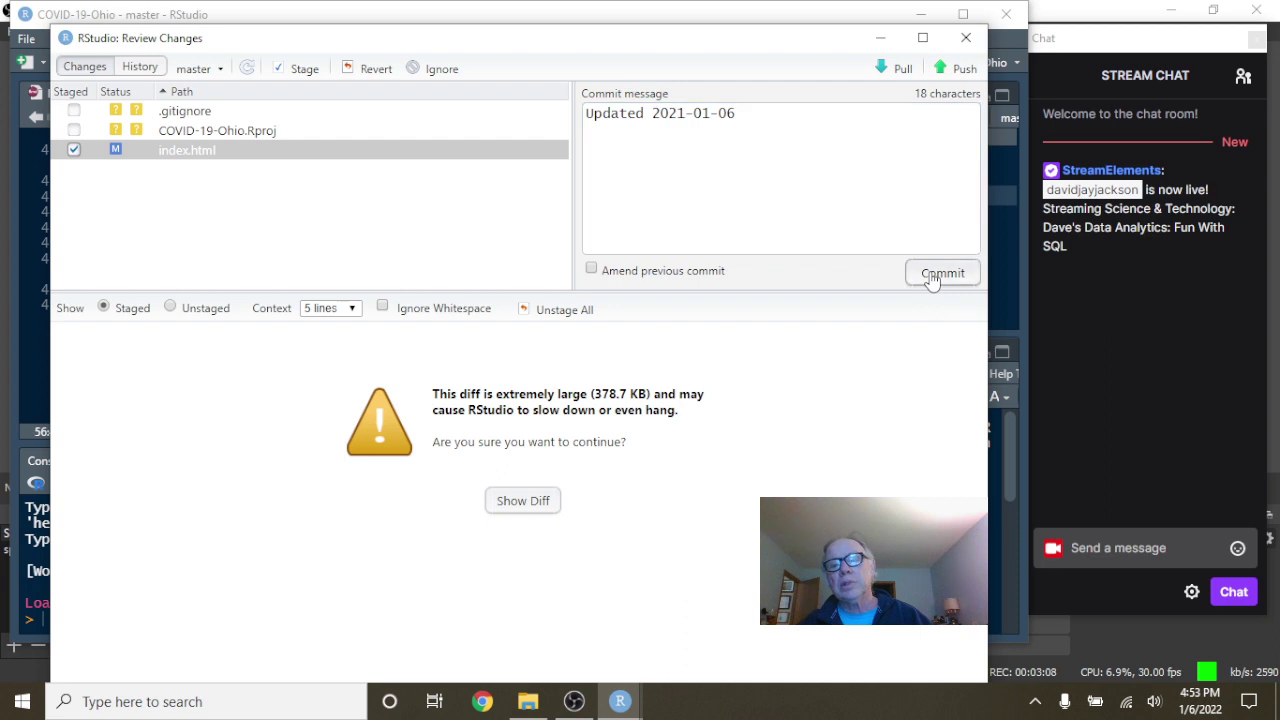